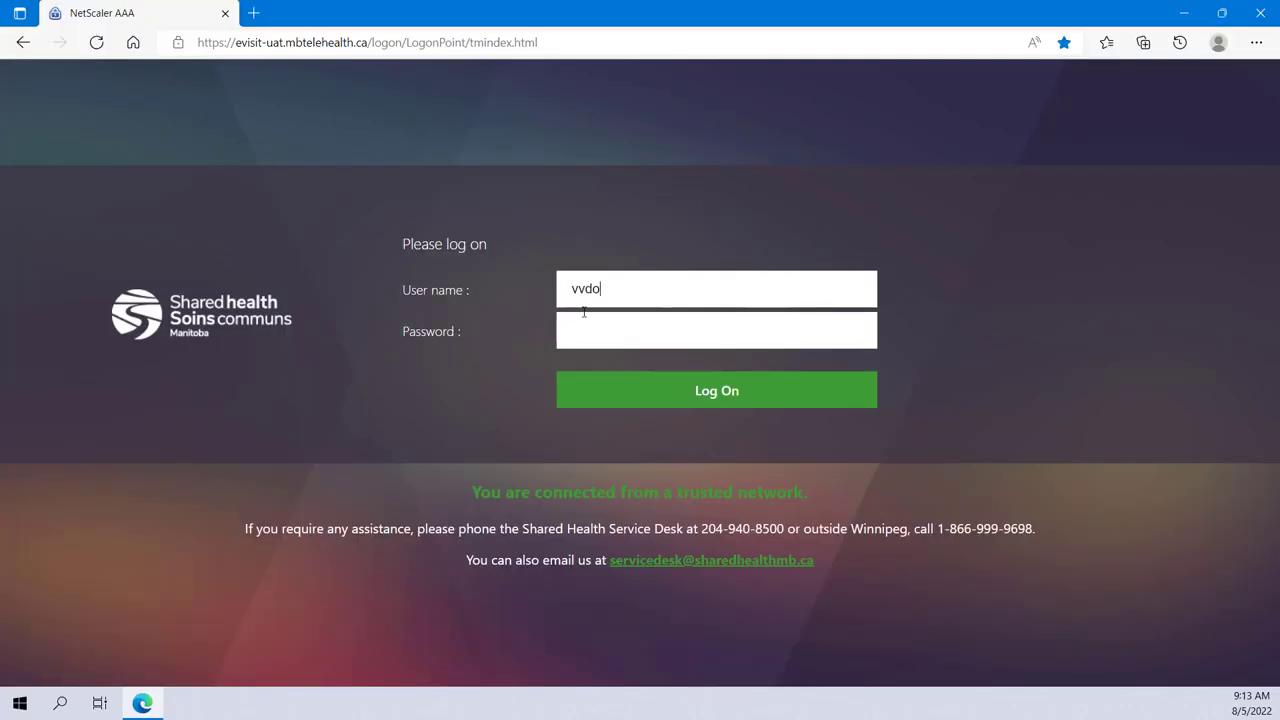
Sign in to the provider portal with the user name and password
{"action": "key", "text": "Tab"}
{"action": "type", "text": "••••••••"}
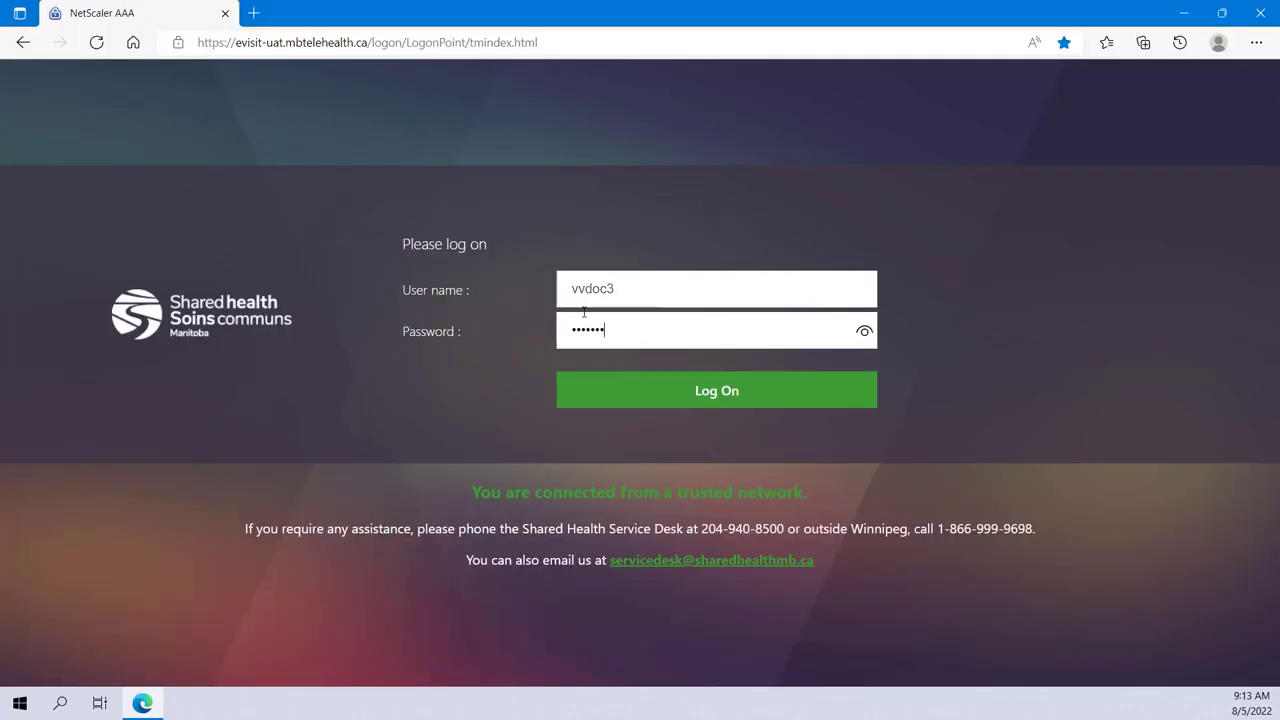
{"action": "left_click", "coordinate": [679, 397]}
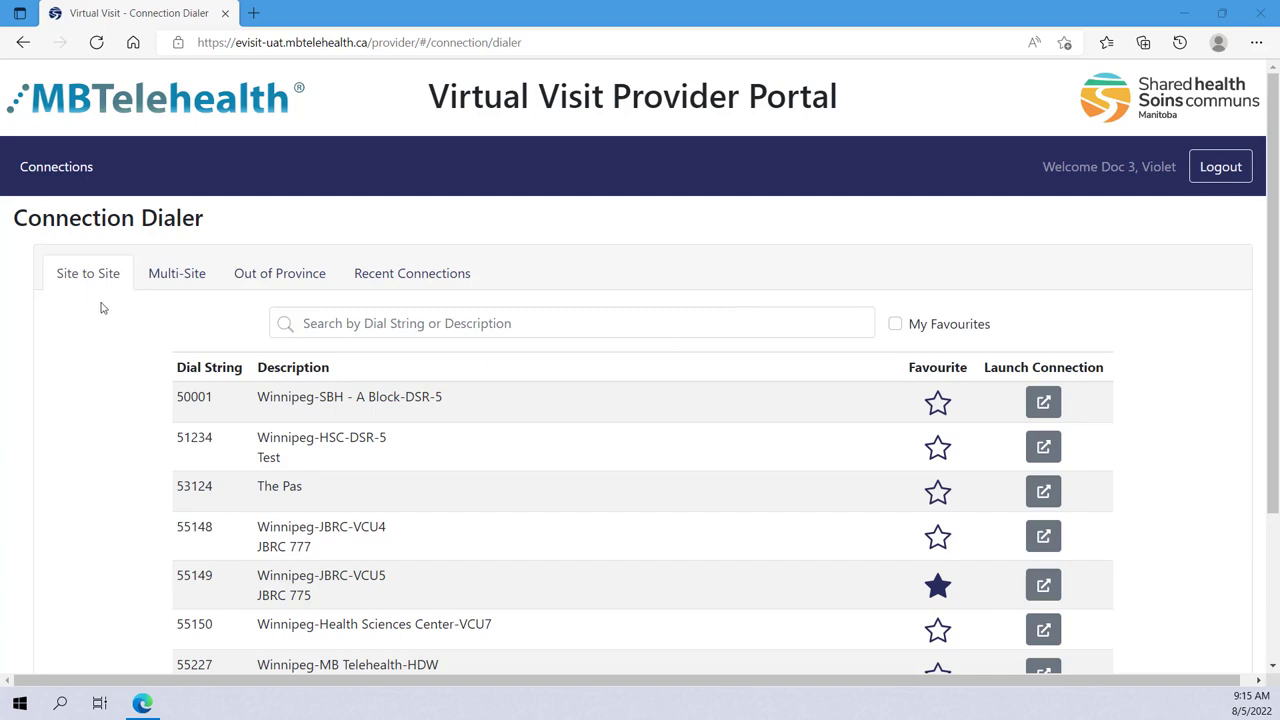
Look through the Multi-Site, Out of Province and Recent Connections dialer tabs
{"action": "left_click", "coordinate": [175, 285]}
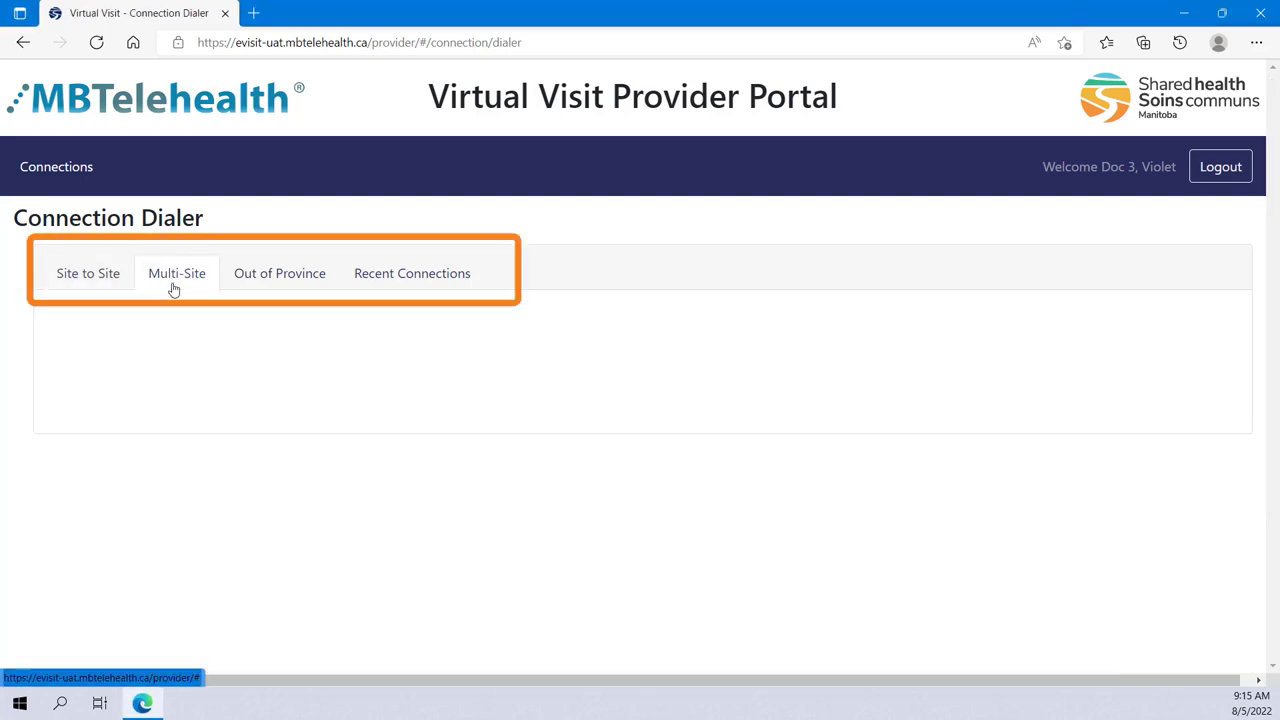
{"action": "left_click", "coordinate": [278, 292]}
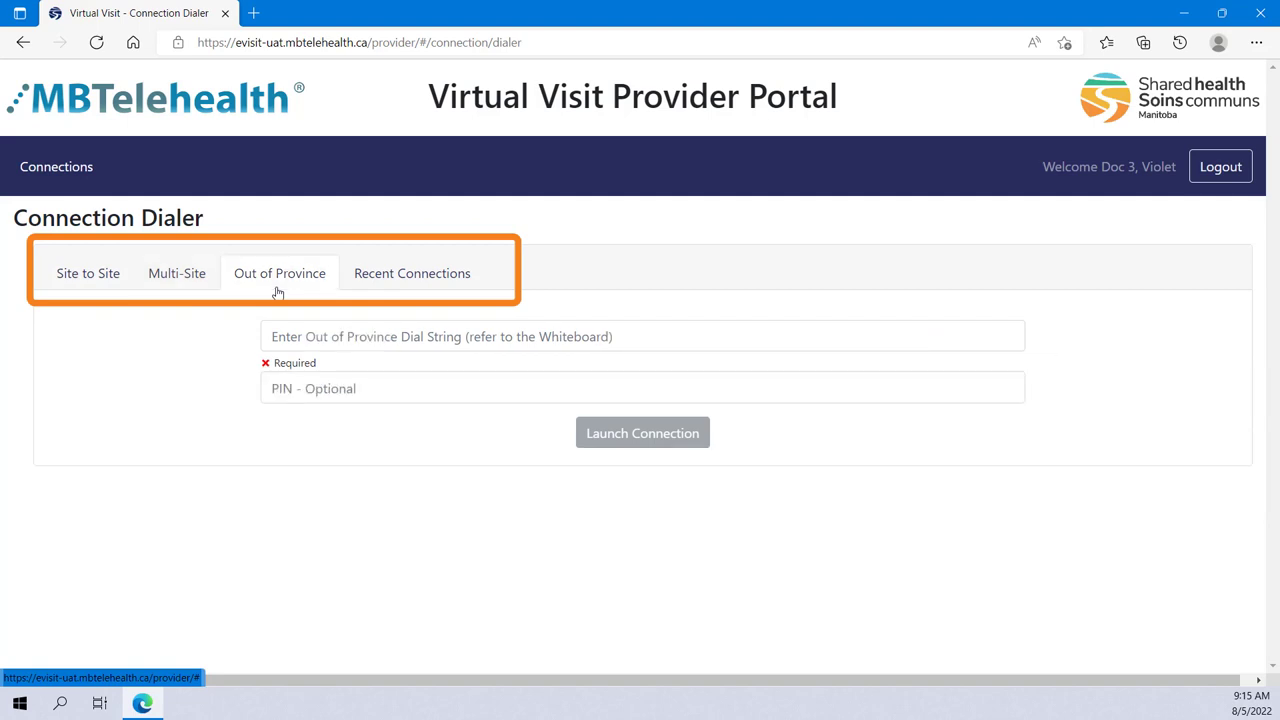
{"action": "left_click", "coordinate": [401, 289]}
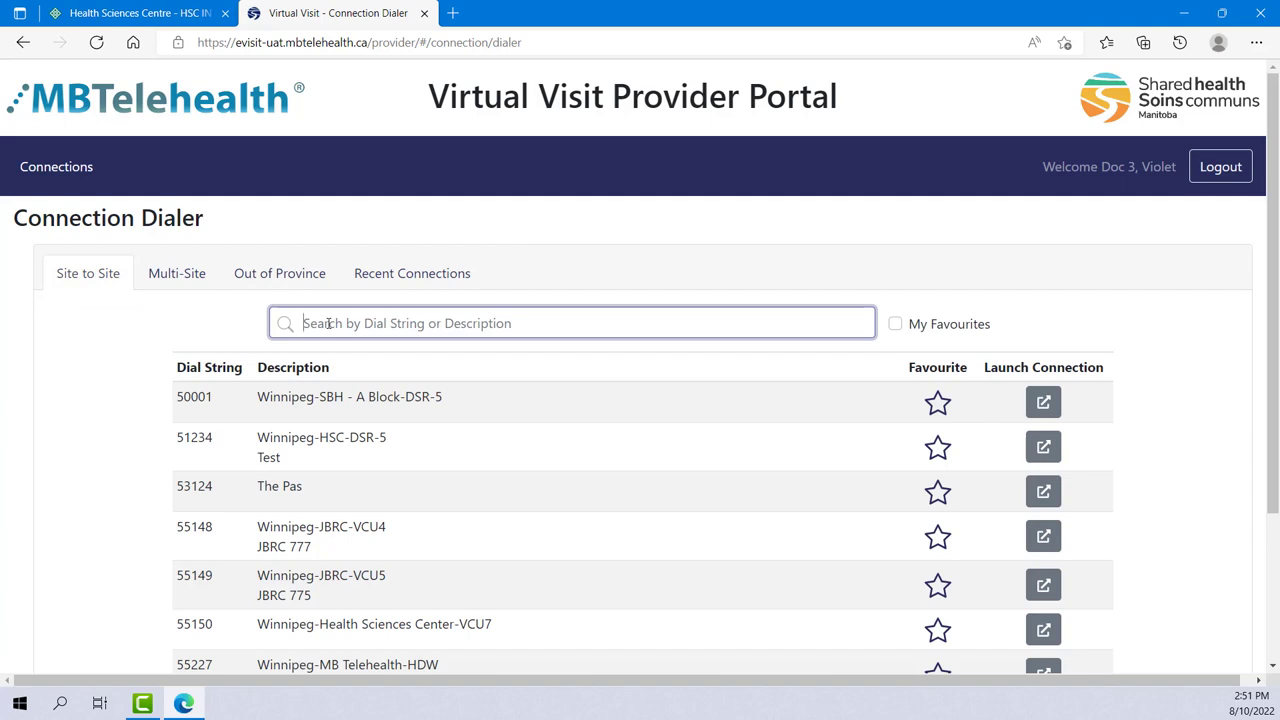
Search 55149, mark Winnipeg-JBRC-VCU5 as a favourite, and filter the list to My Favourites
{"action": "left_click", "coordinate": [328, 323]}
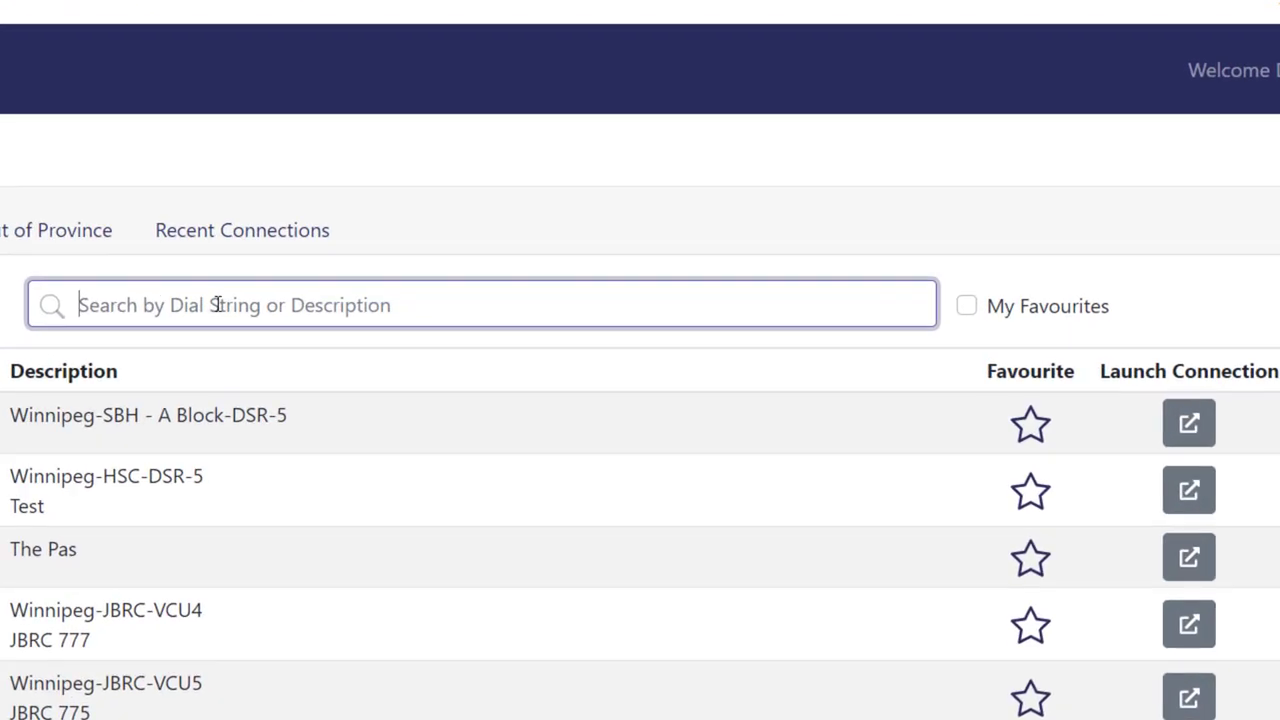
{"action": "type", "text": "55149"}
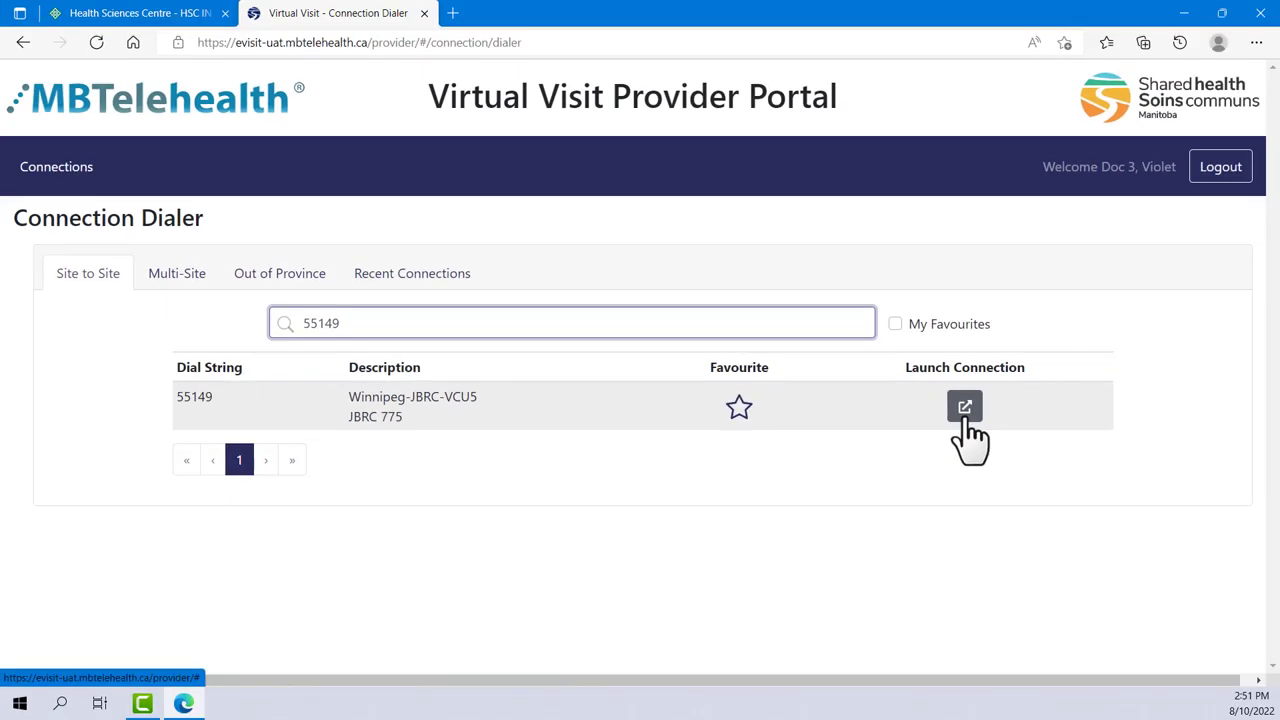
{"action": "left_click", "coordinate": [1071, 430]}
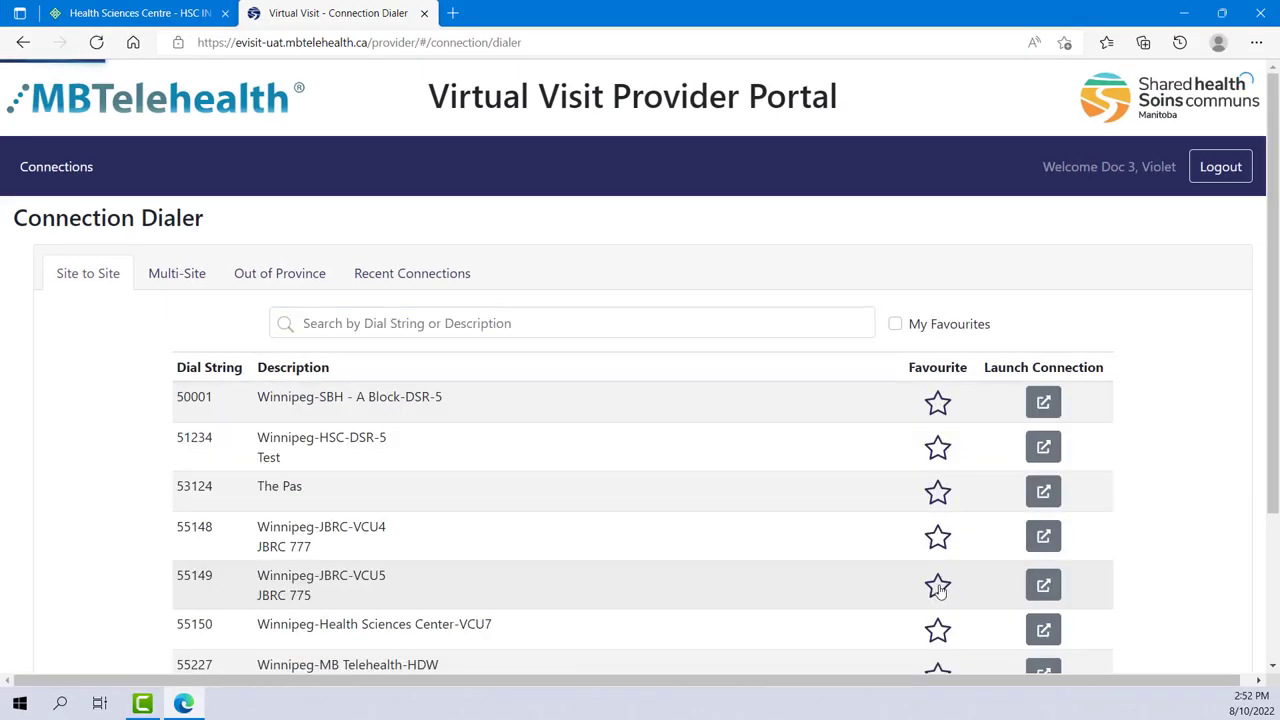
{"action": "left_click", "coordinate": [938, 587]}
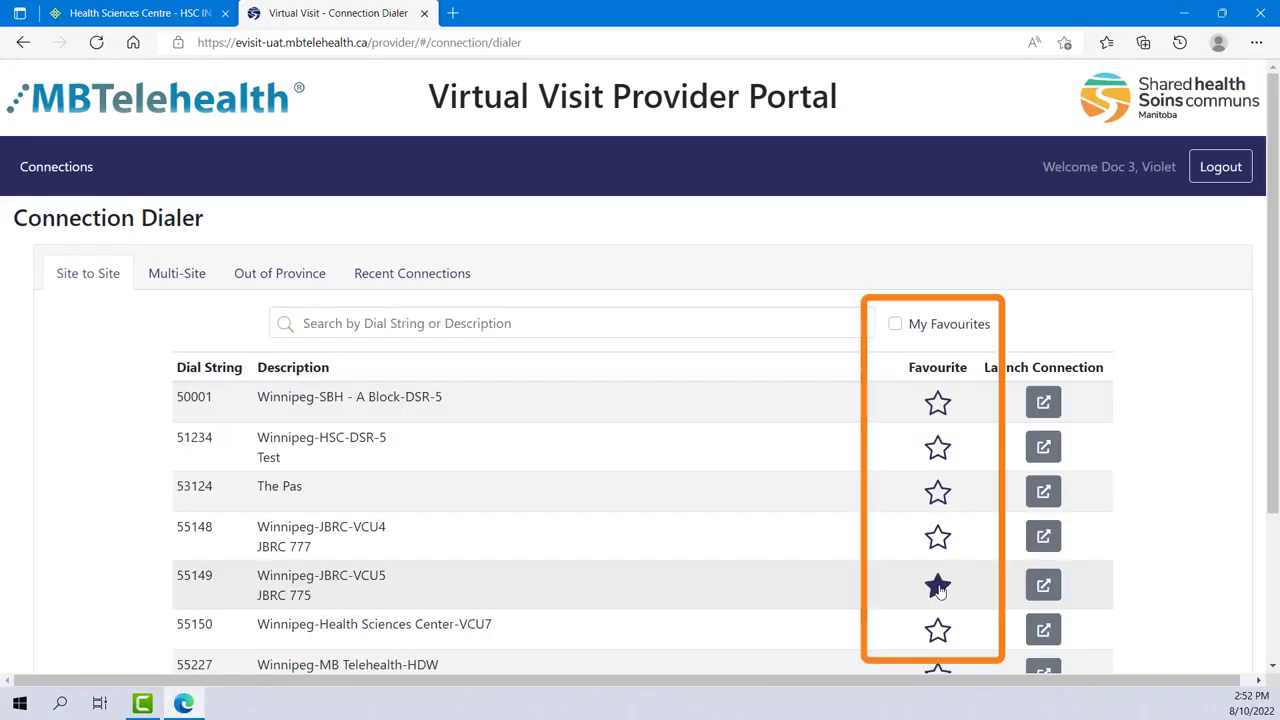
{"action": "left_click", "coordinate": [895, 325]}
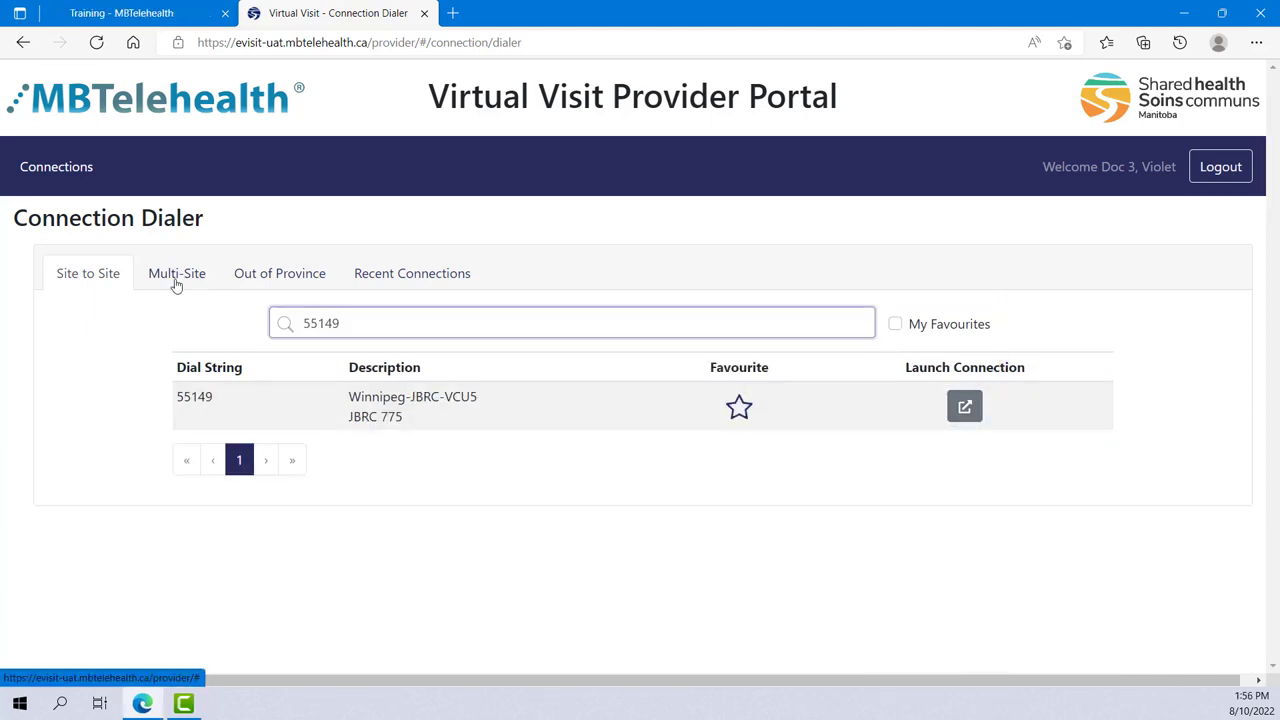
{"action": "left_click", "coordinate": [176, 283]}
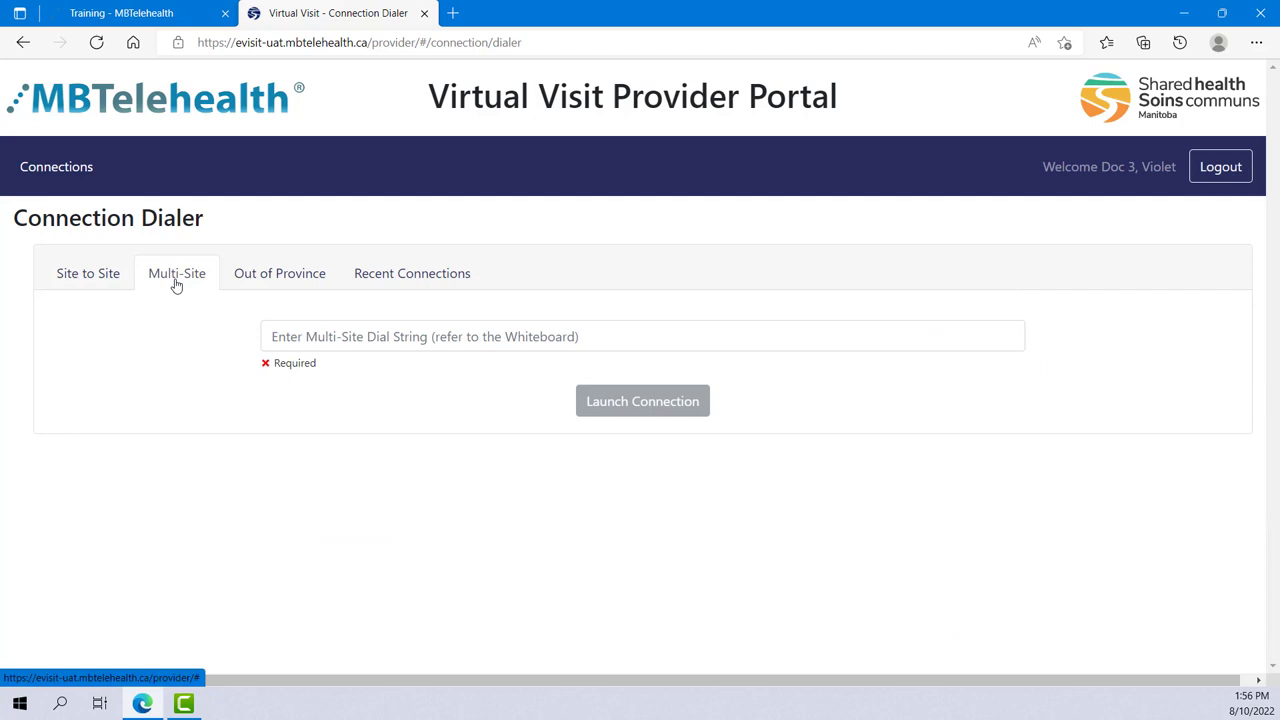
{"action": "left_click", "coordinate": [296, 340]}
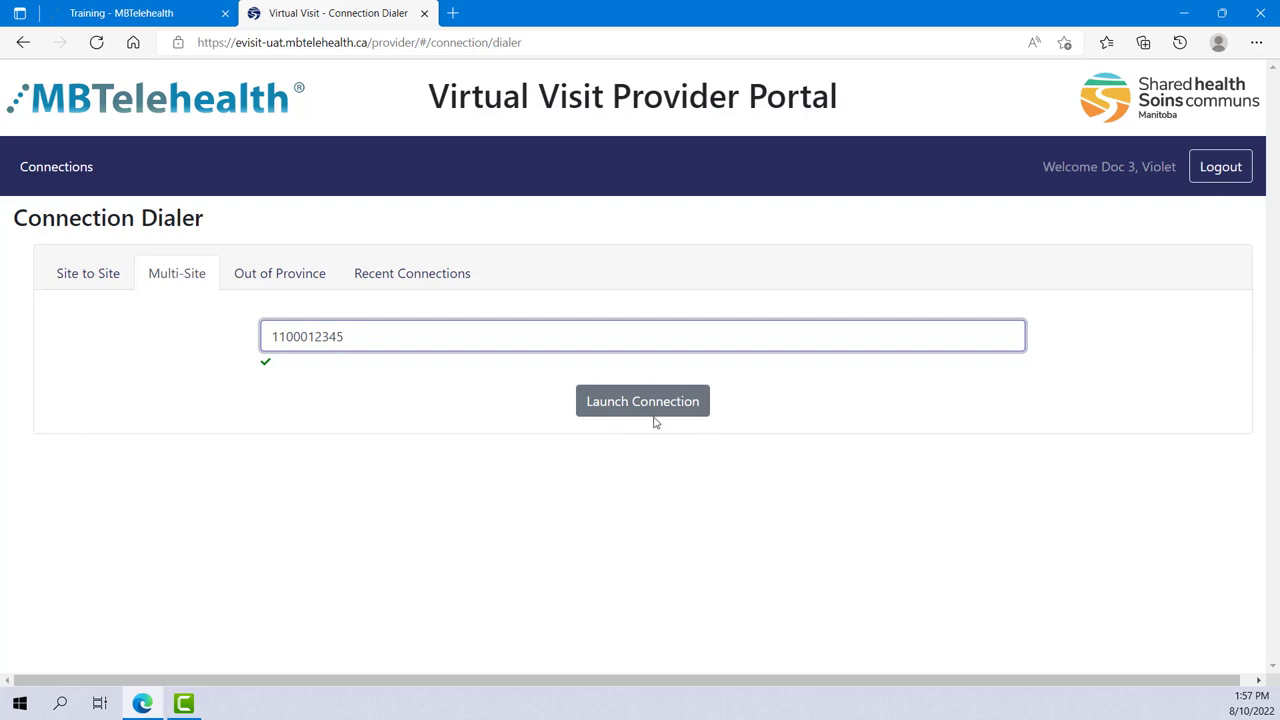
Bring up the Out of Province form and visit its dial string and optional PIN fields
{"action": "left_click", "coordinate": [280, 286]}
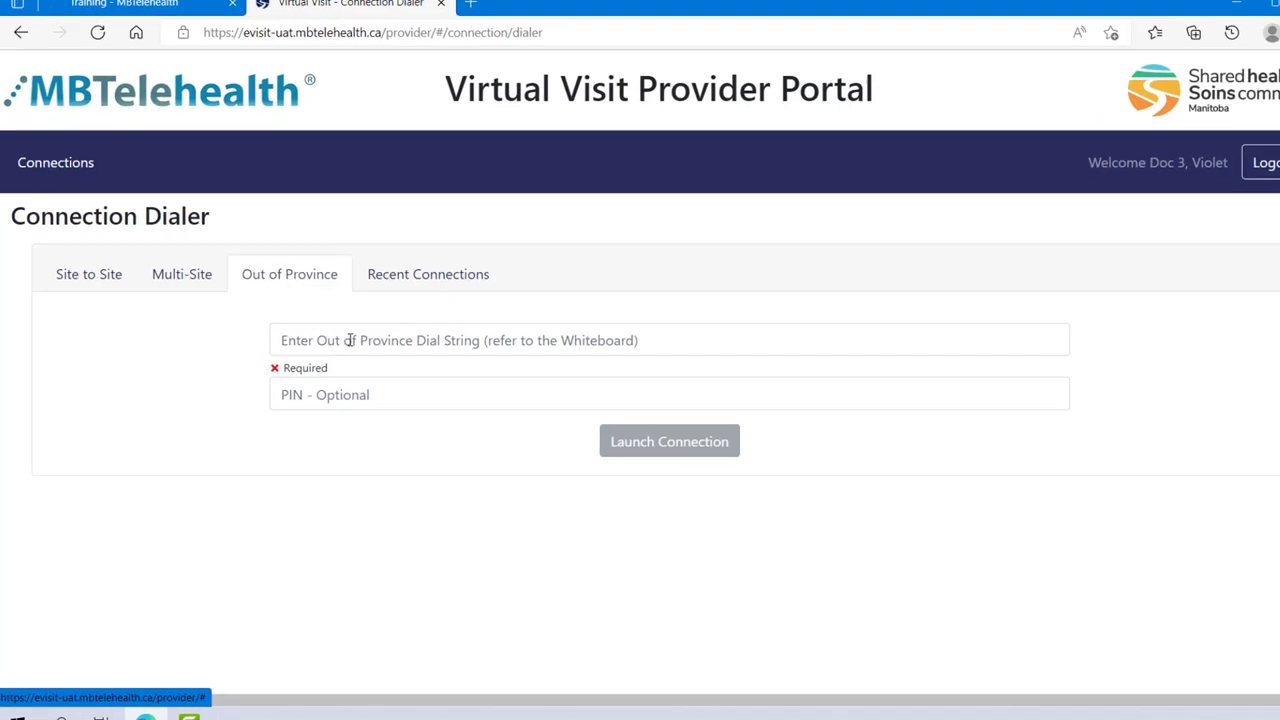
{"action": "left_click", "coordinate": [337, 336]}
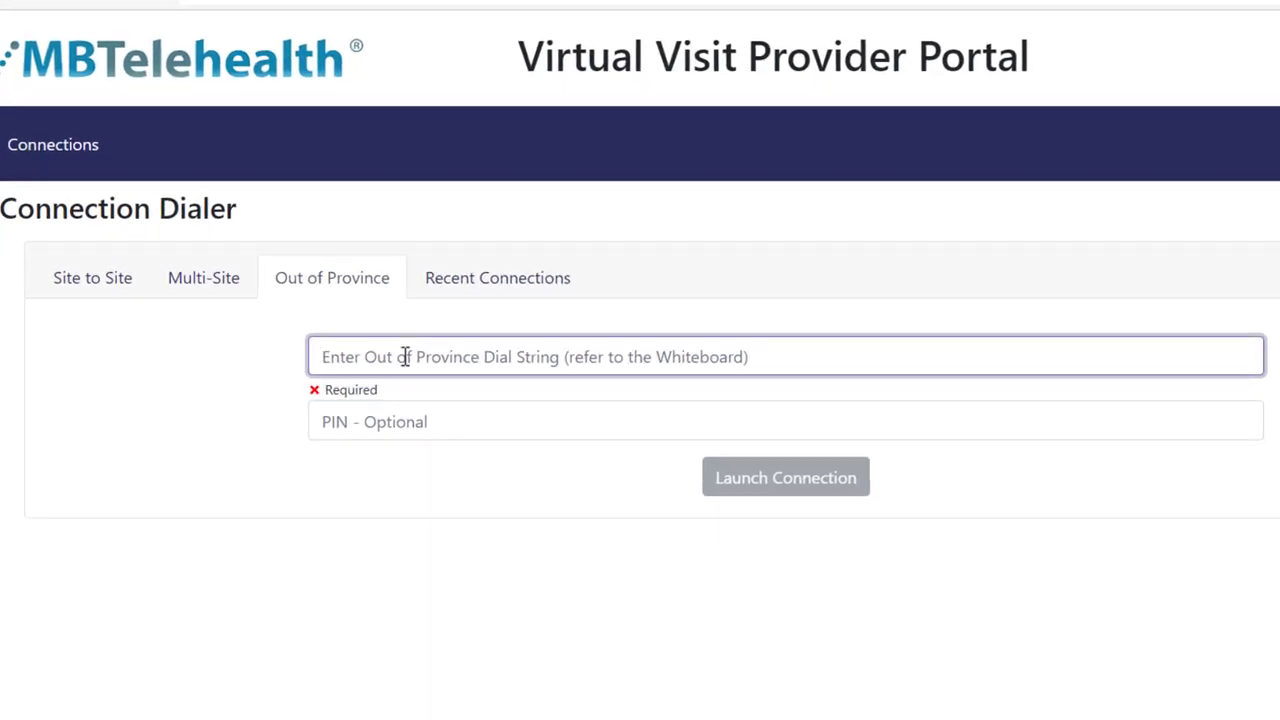
{"action": "left_click", "coordinate": [403, 431]}
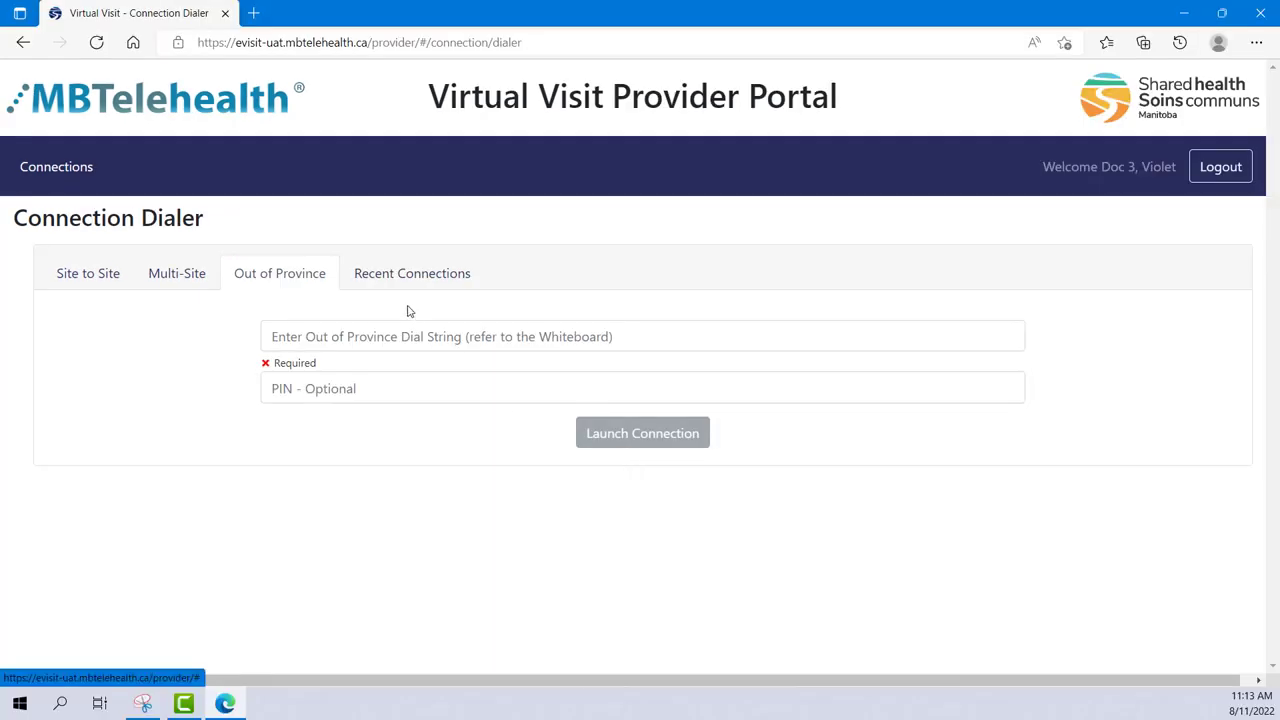
Limit Recent Connections to Last Month and relaunch the top 55149 Winnipeg-JBRC-VCU5 connection
{"action": "left_click", "coordinate": [397, 296]}
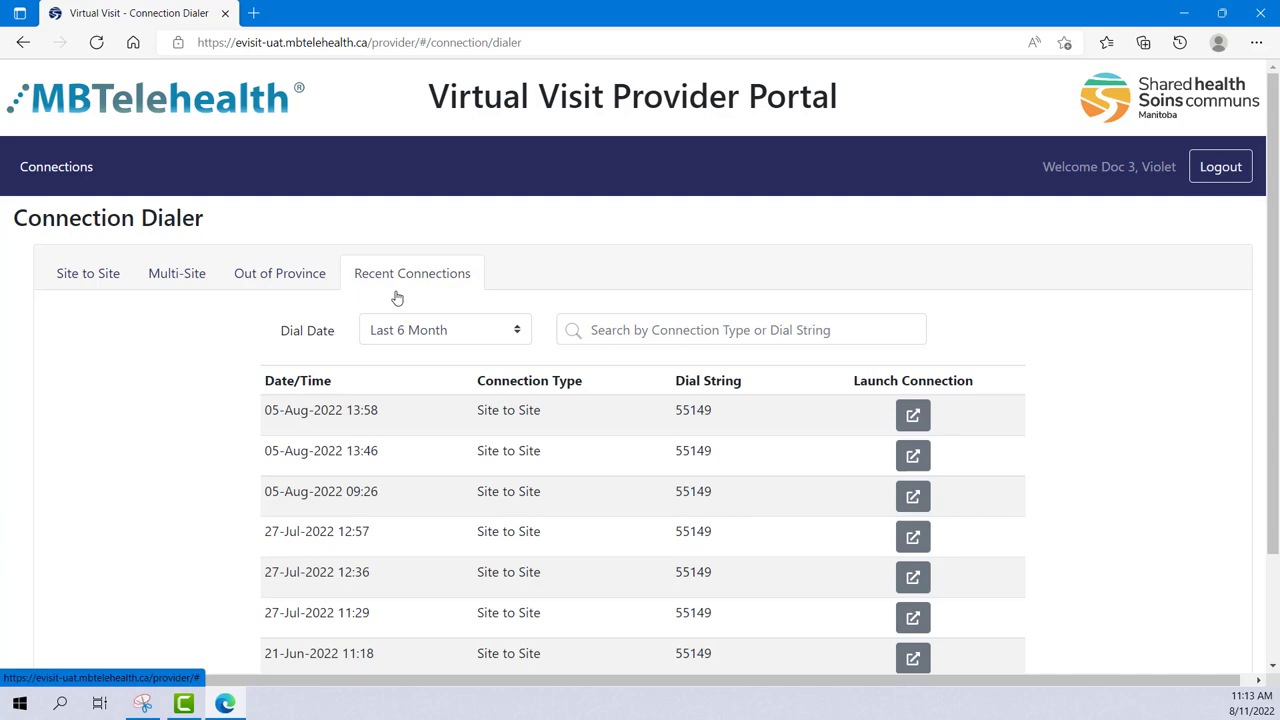
{"action": "left_click", "coordinate": [606, 329]}
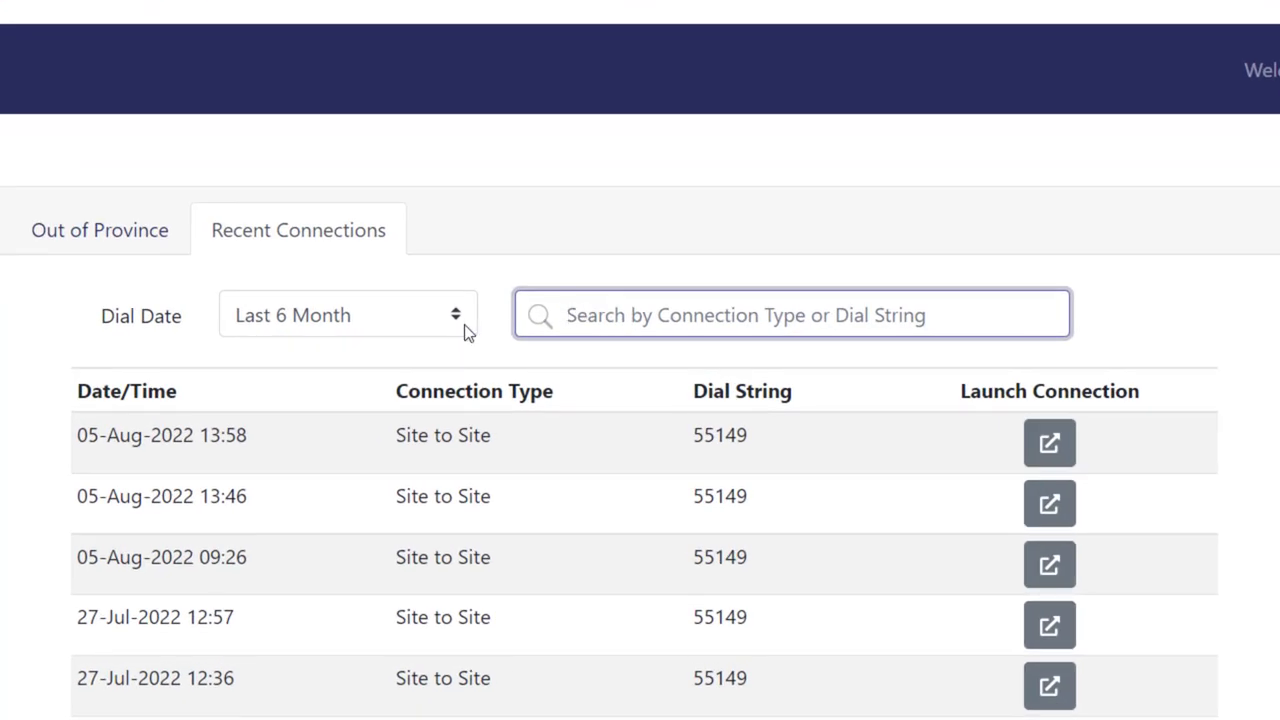
{"action": "left_click", "coordinate": [516, 335]}
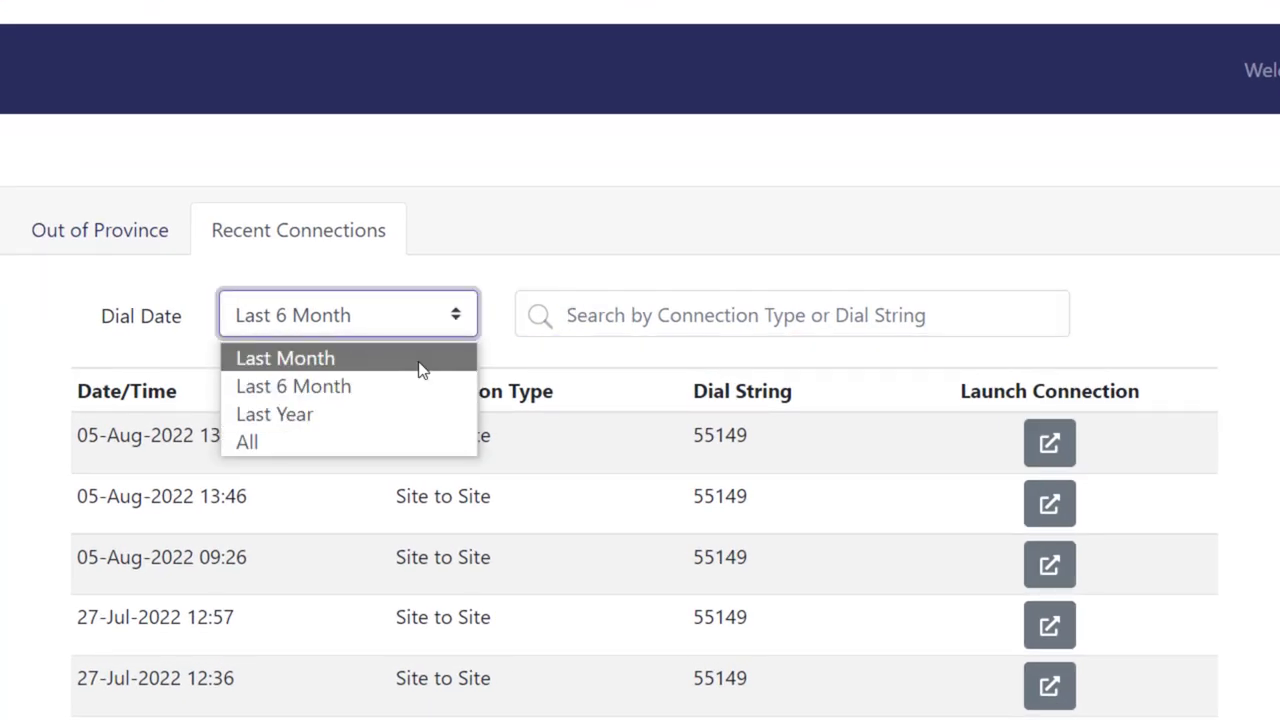
{"action": "key", "text": "Escape"}
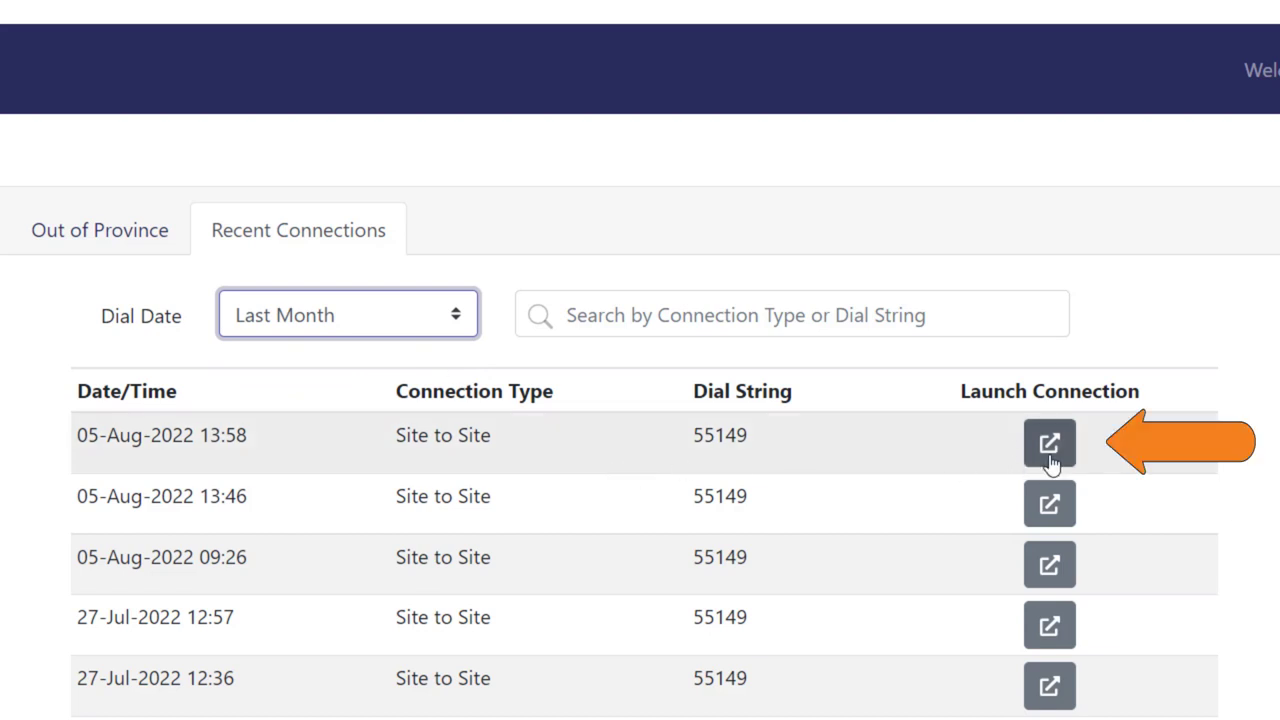
{"action": "left_click", "coordinate": [1049, 444]}
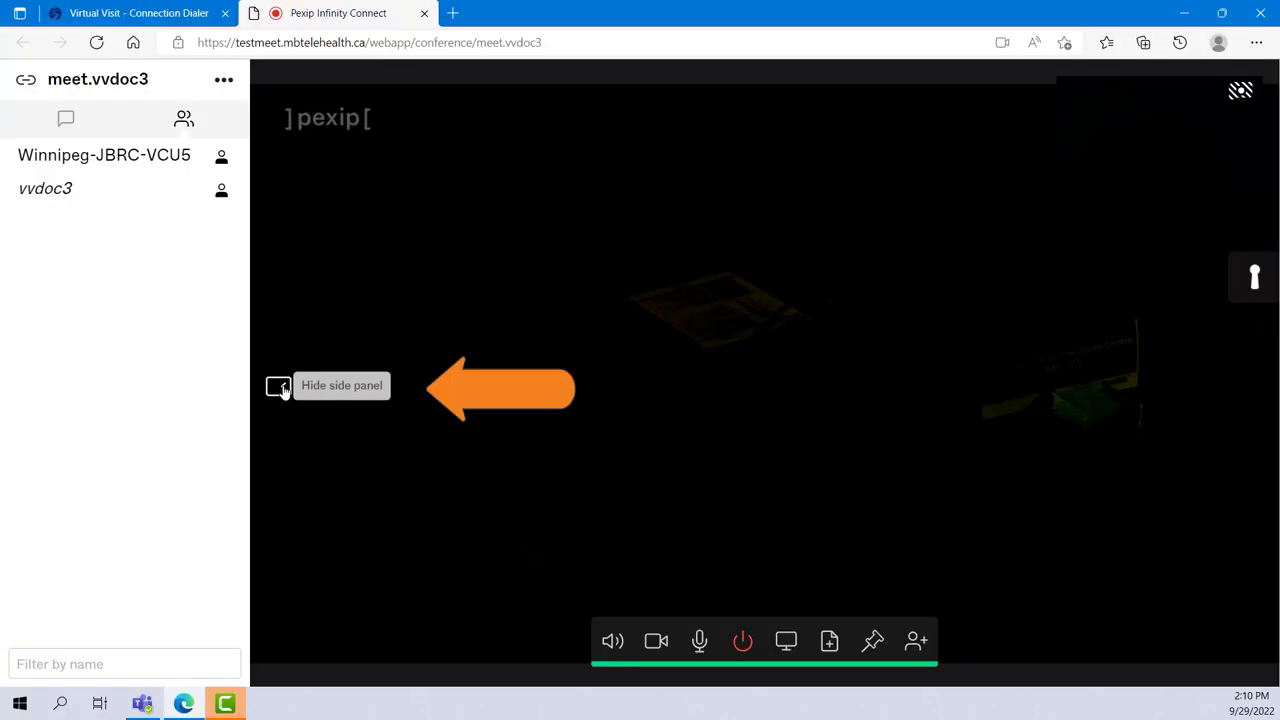
{"action": "left_click", "coordinate": [279, 387]}
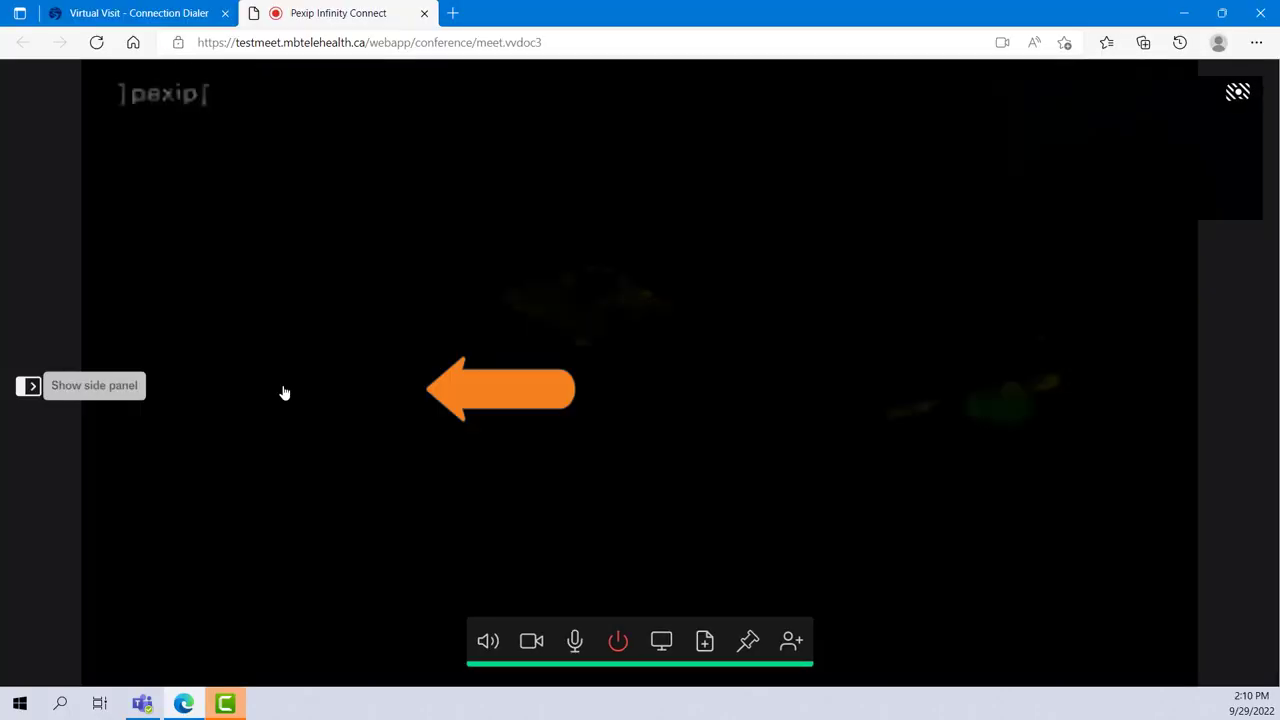
{"action": "left_click", "coordinate": [29, 386]}
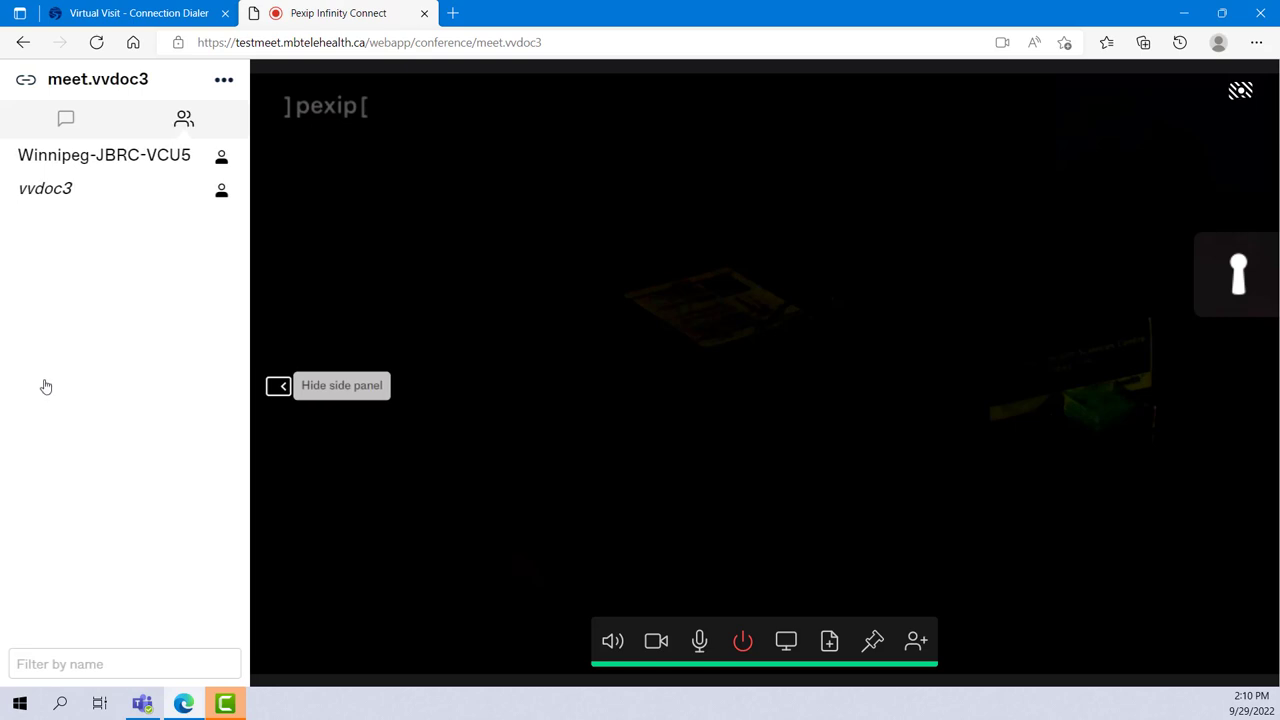
{"action": "left_click", "coordinate": [108, 160]}
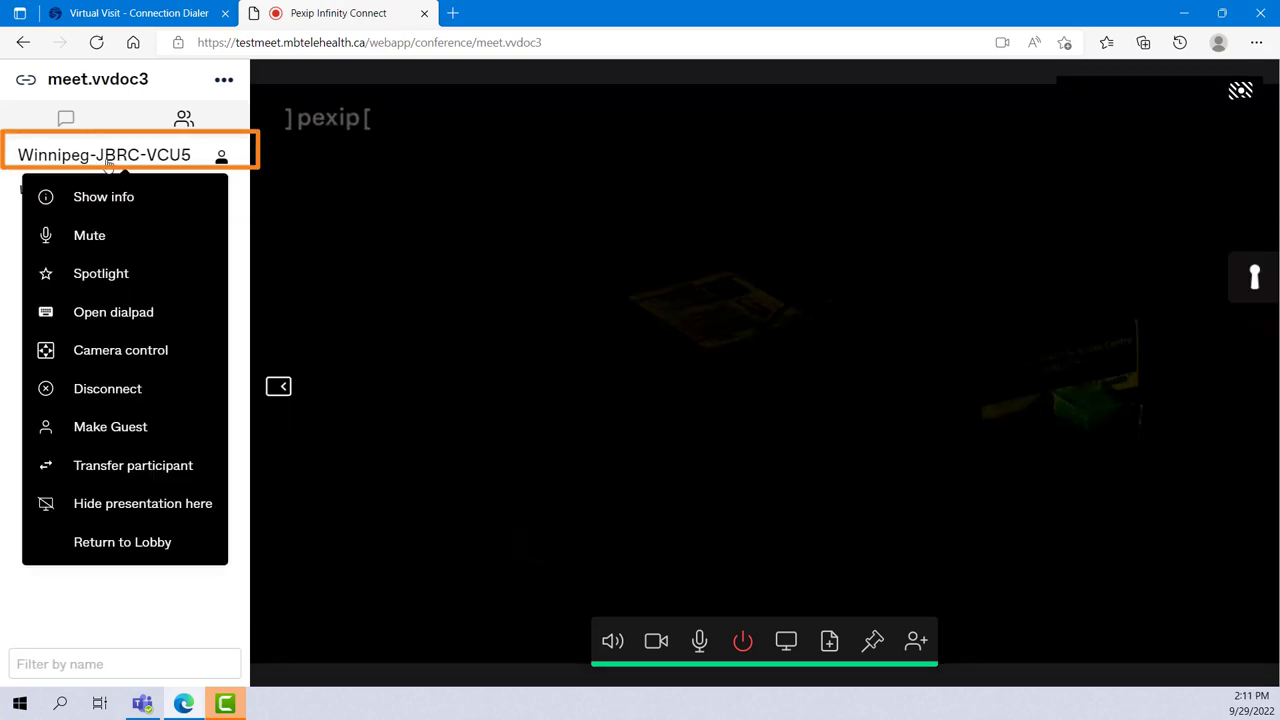
{"action": "left_click", "coordinate": [92, 360]}
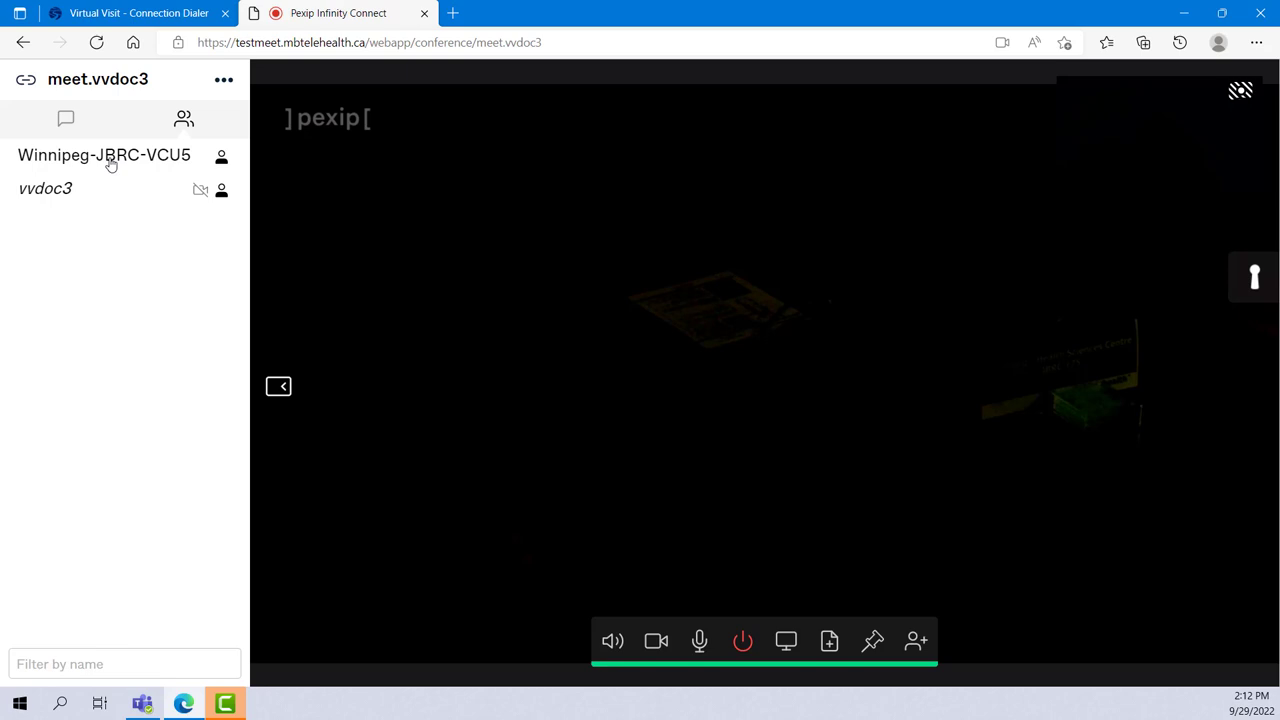
View the Winnipeg-JBRC-VCU5 participant's actions, then disconnect from meet.vvdoc3 and confirm
{"action": "left_click", "coordinate": [111, 165]}
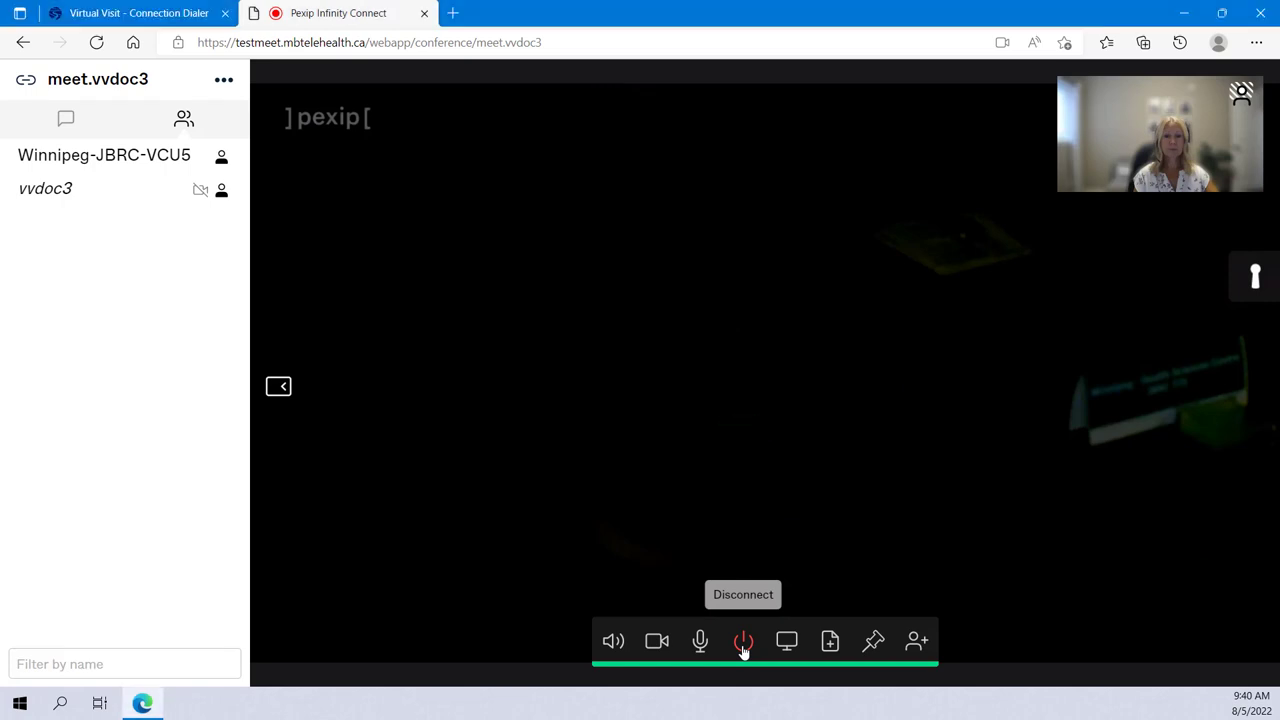
{"action": "left_click", "coordinate": [743, 642]}
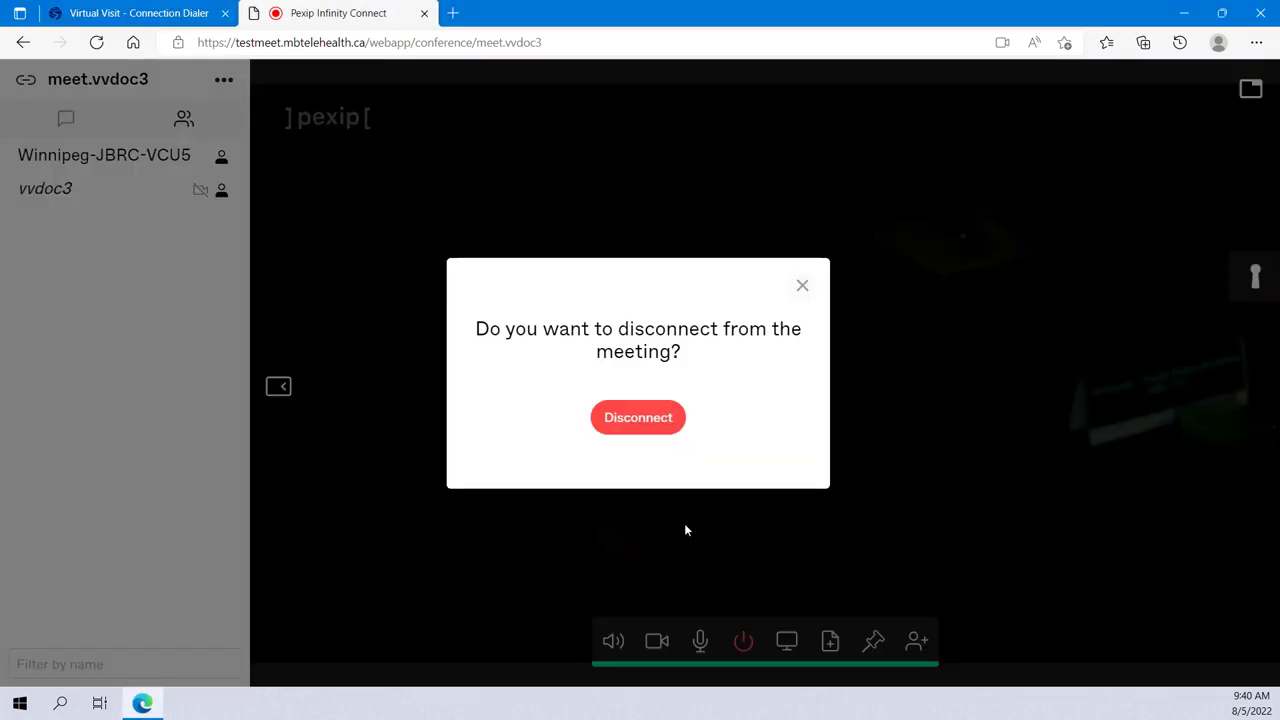
{"action": "left_click", "coordinate": [637, 426]}
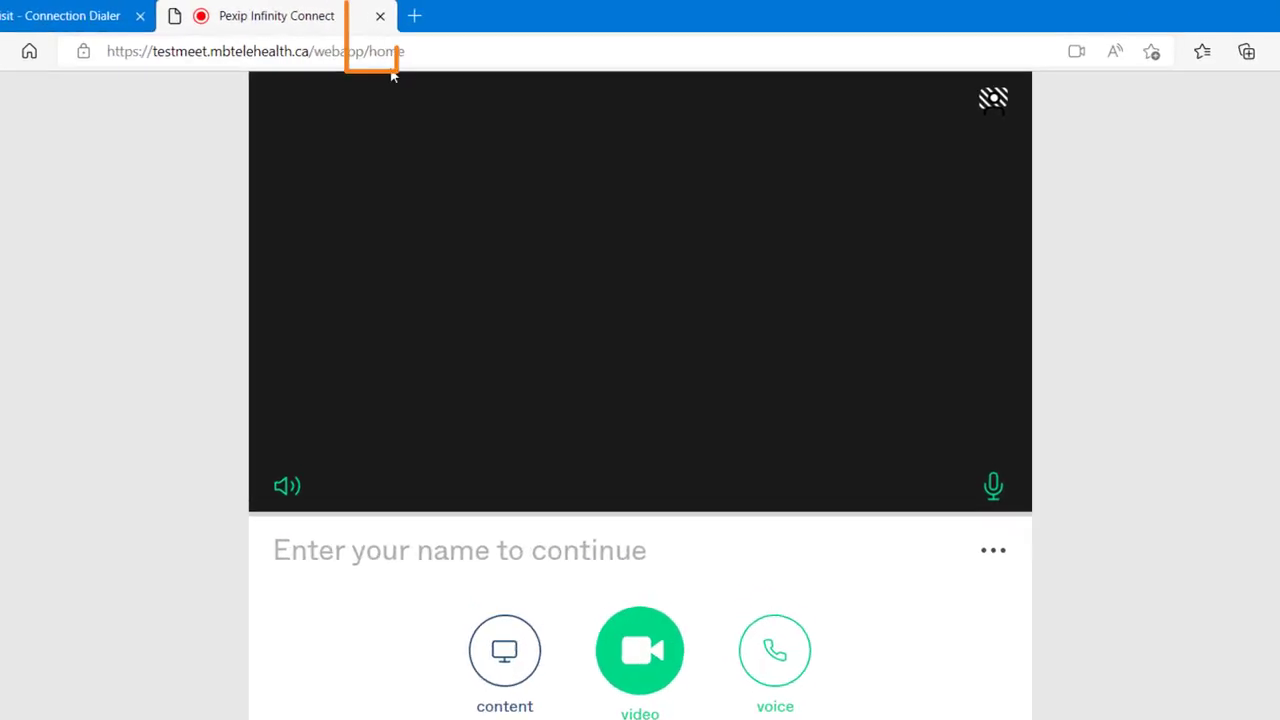
Close the finished Pexip call tab and log out of the provider portal
{"action": "left_click", "coordinate": [370, 27]}
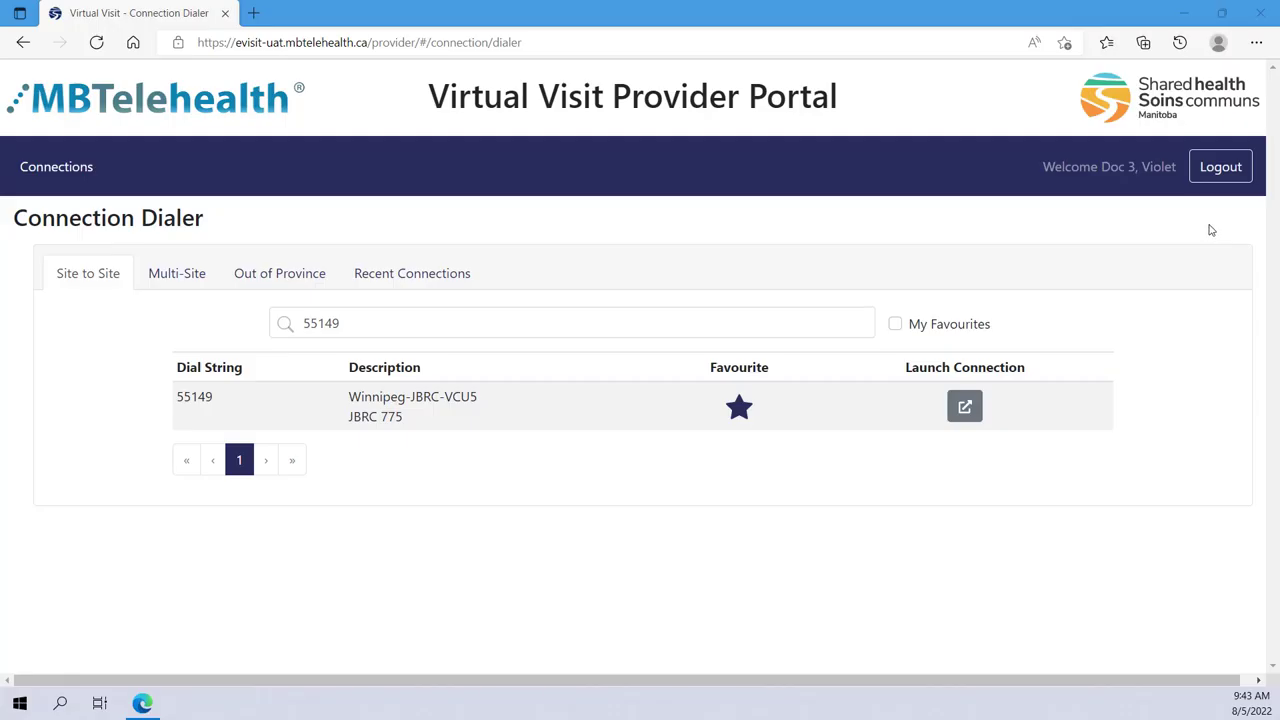
{"action": "left_click", "coordinate": [1218, 170]}
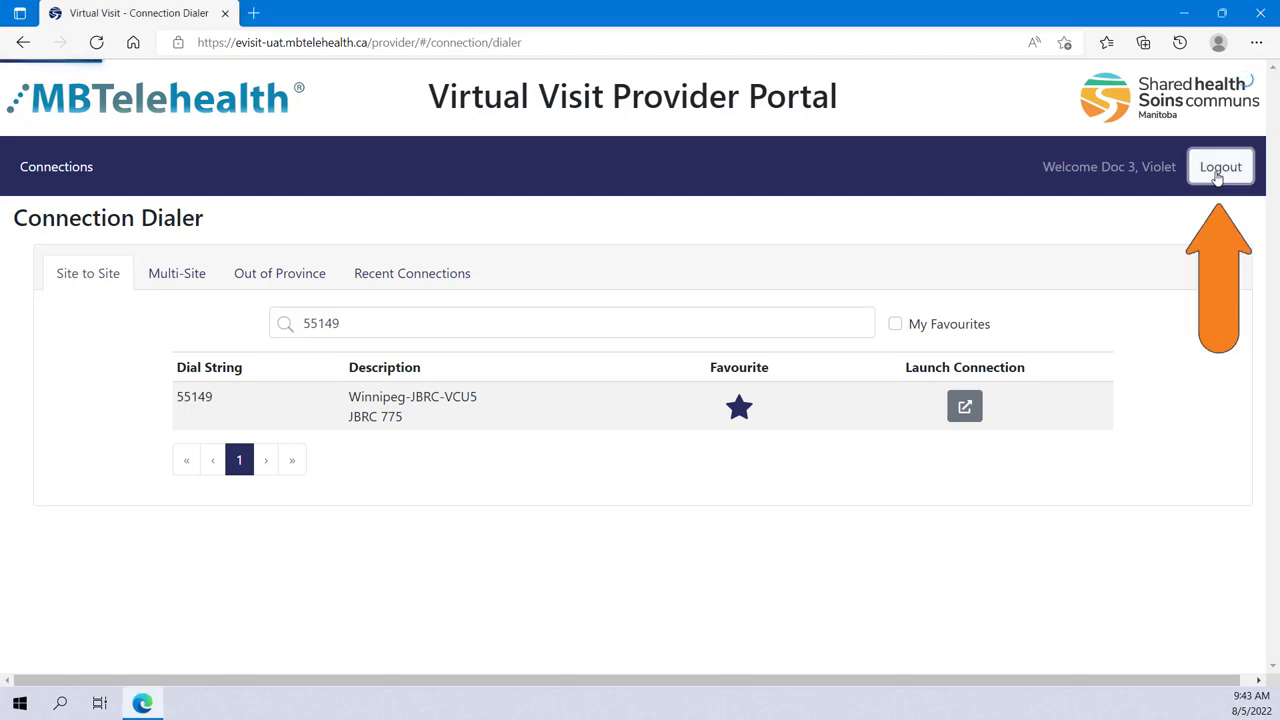